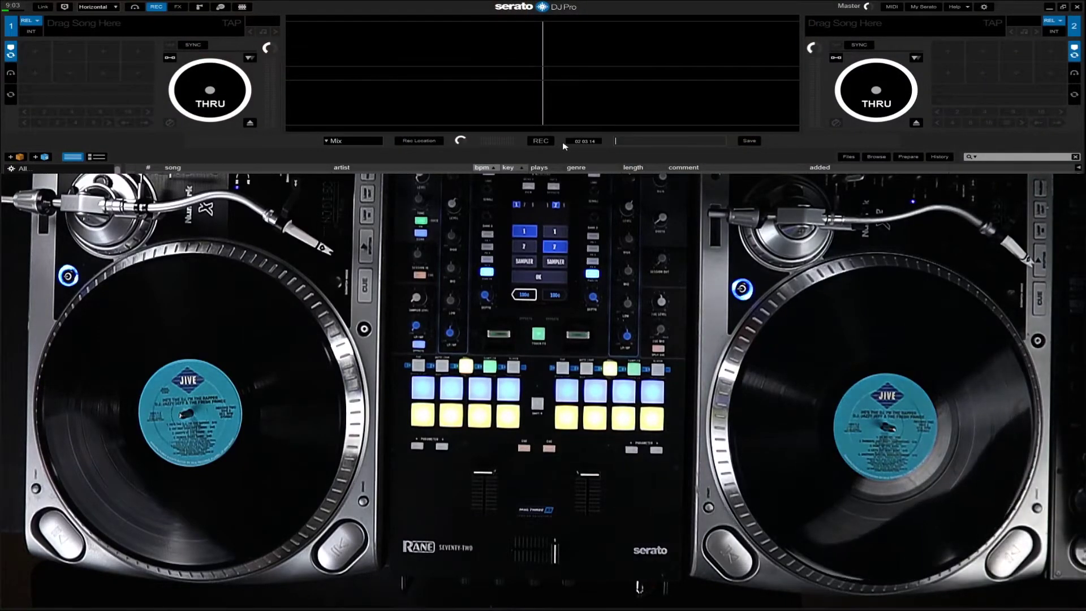
# - Start recording the mix in Serato DJ Pro
pyautogui.click(540, 141)
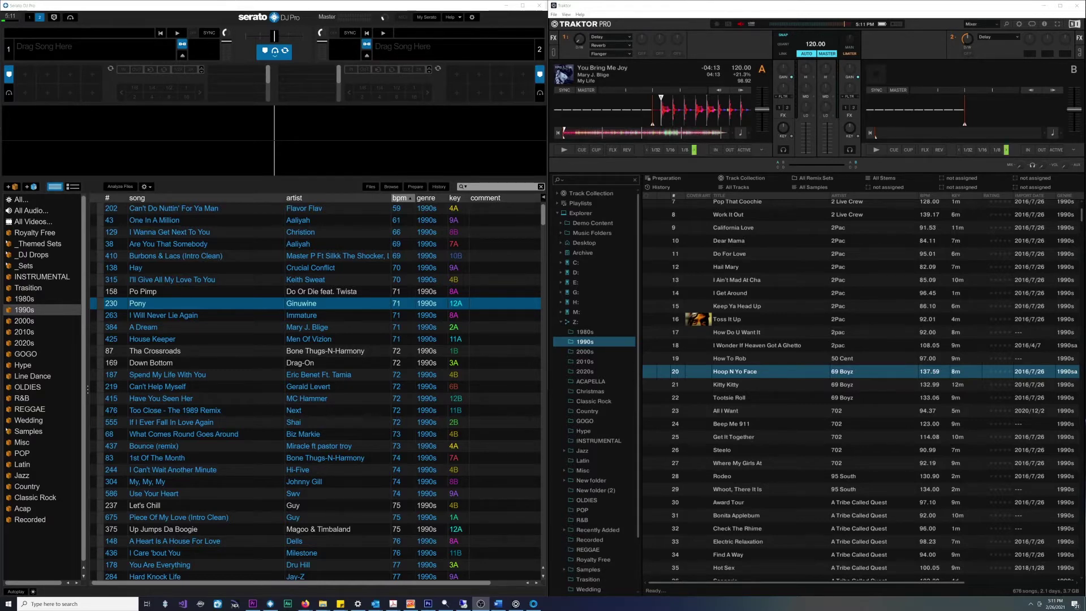
# - In Traktor Pro, change the genre of tracks Pop That Coochie through Keep Ya Head Up from 1990s to 1990
pyautogui.click(769, 205)
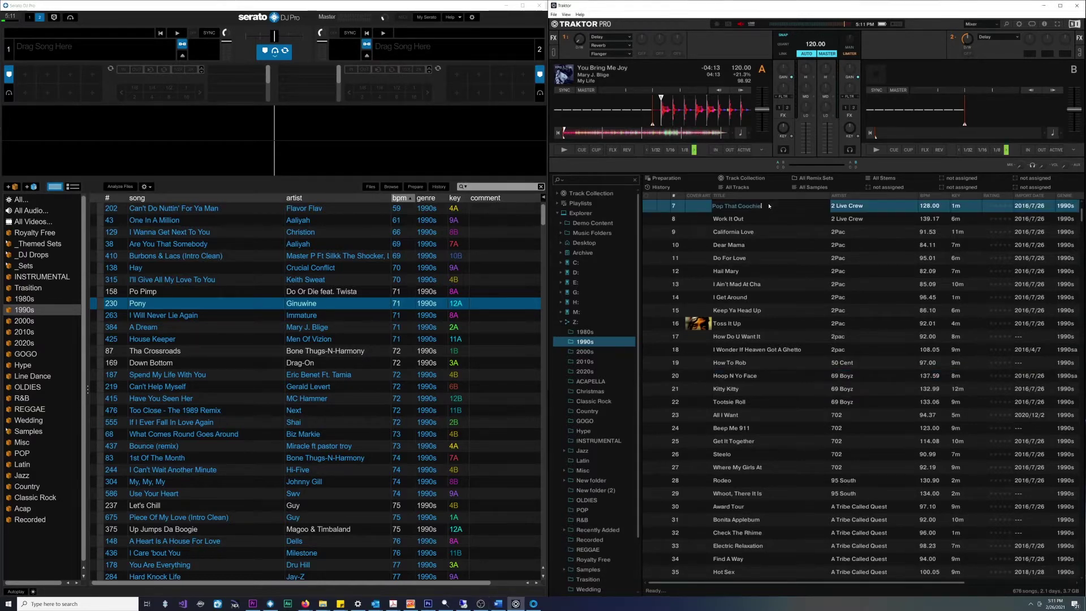
pyautogui.keyDown('shift'); pyautogui.click(757, 306); pyautogui.keyUp('shift')
pyautogui.rightClick(767, 286)
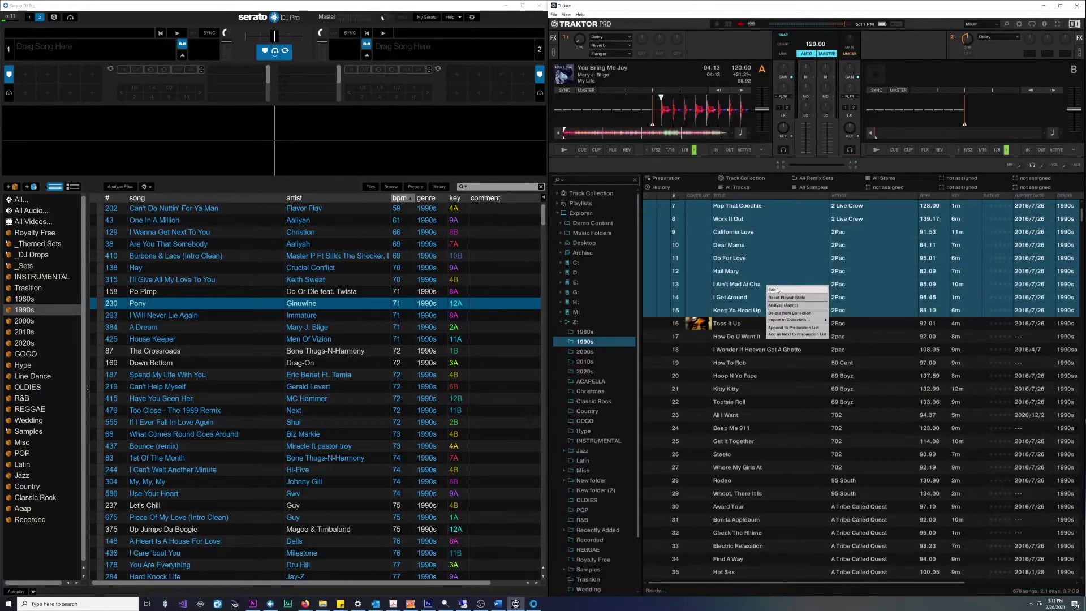
pyautogui.click(775, 290)
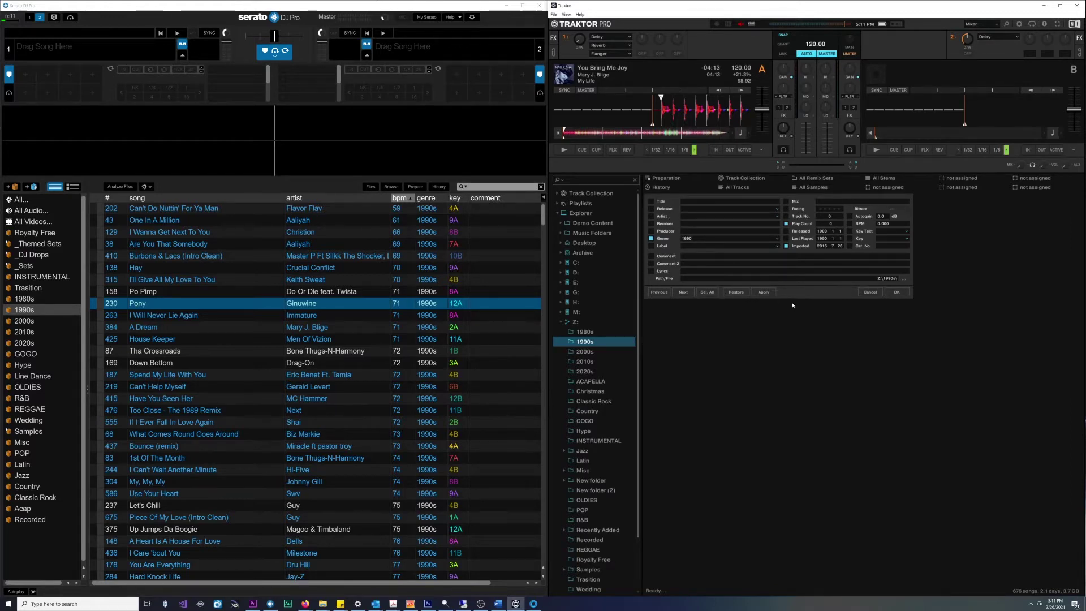
pyautogui.click(897, 292)
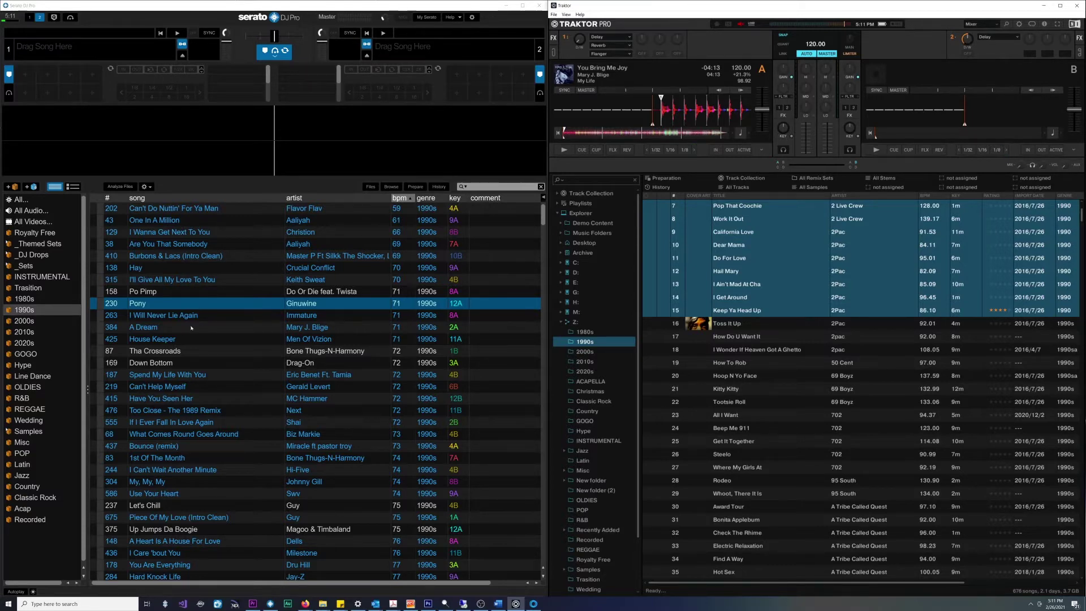
# - Retag the eight Serato tracks from Pony to Can't Help Myself with genre 1990 instead of 1990s
pyautogui.keyDown('shift'); pyautogui.click(182, 388); pyautogui.keyUp('shift')
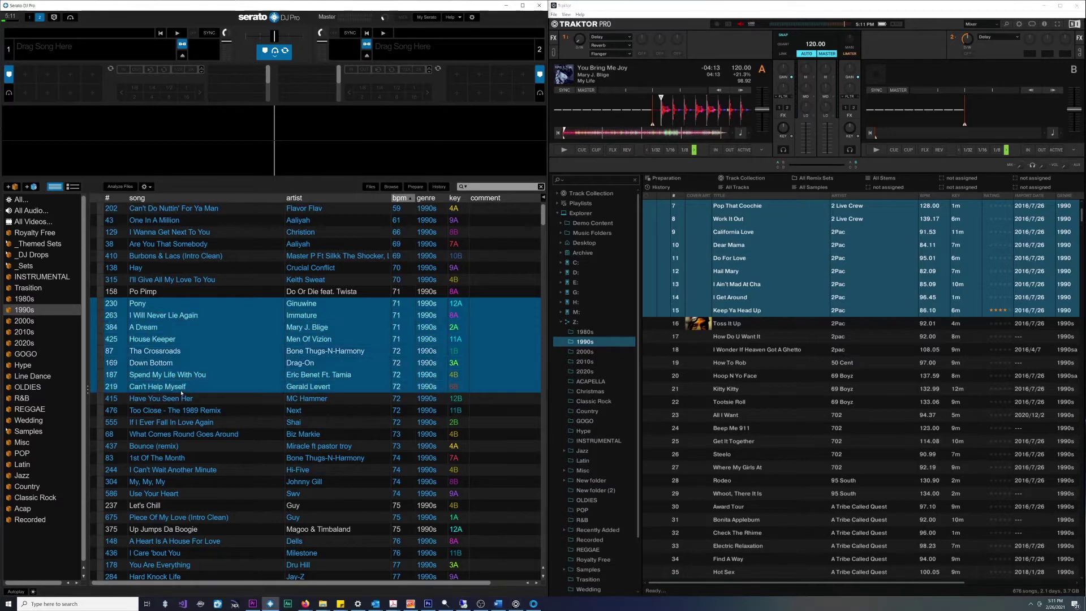
pyautogui.click(436, 307)
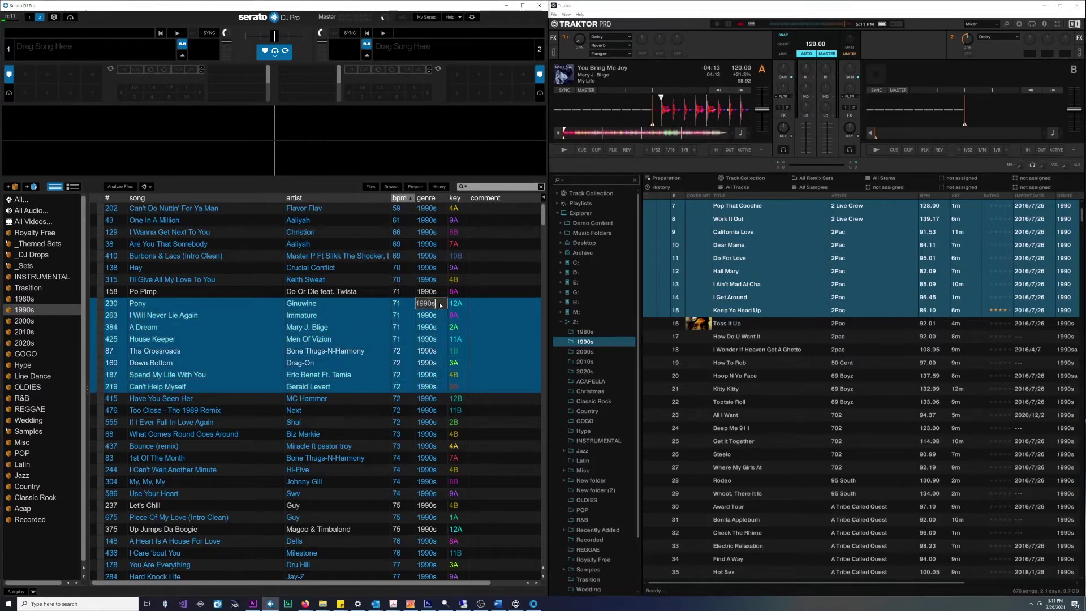
pyautogui.press('BackSpace')
pyautogui.press('Return')
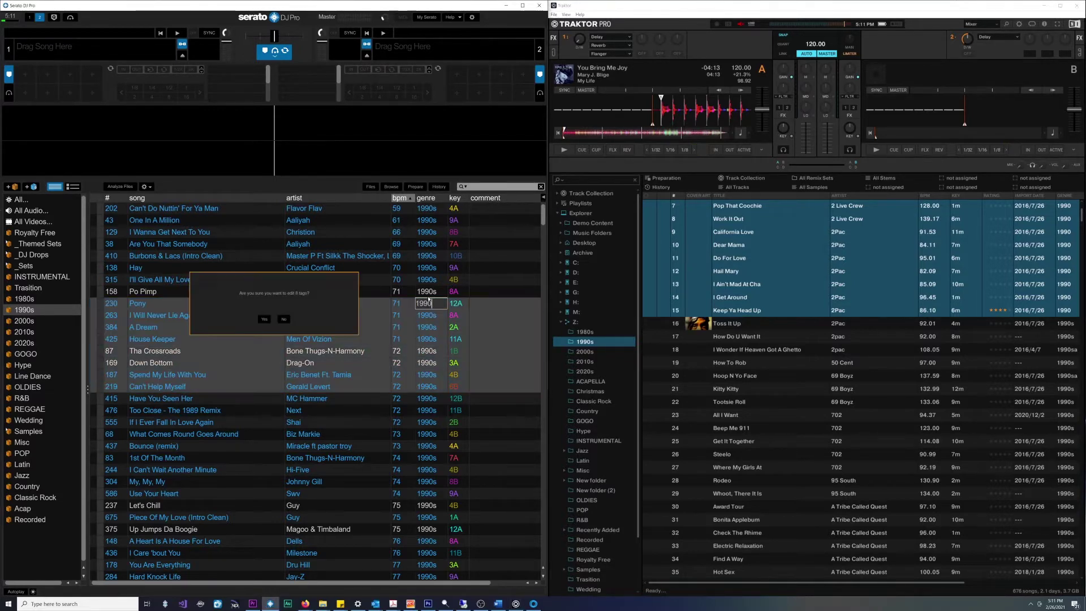
pyautogui.click(267, 320)
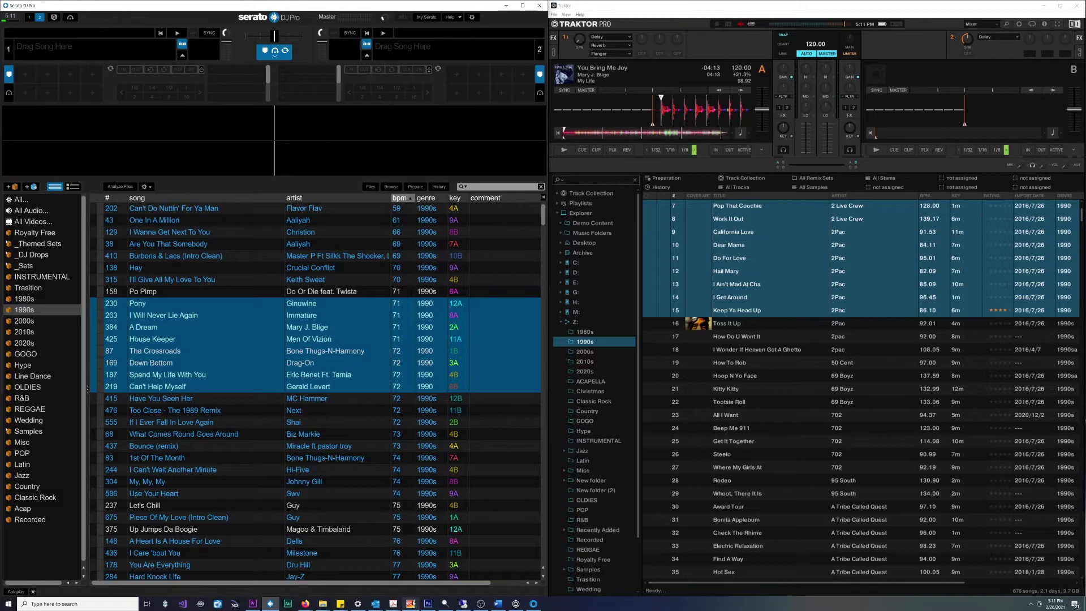
pyautogui.moveTo(412, 604)
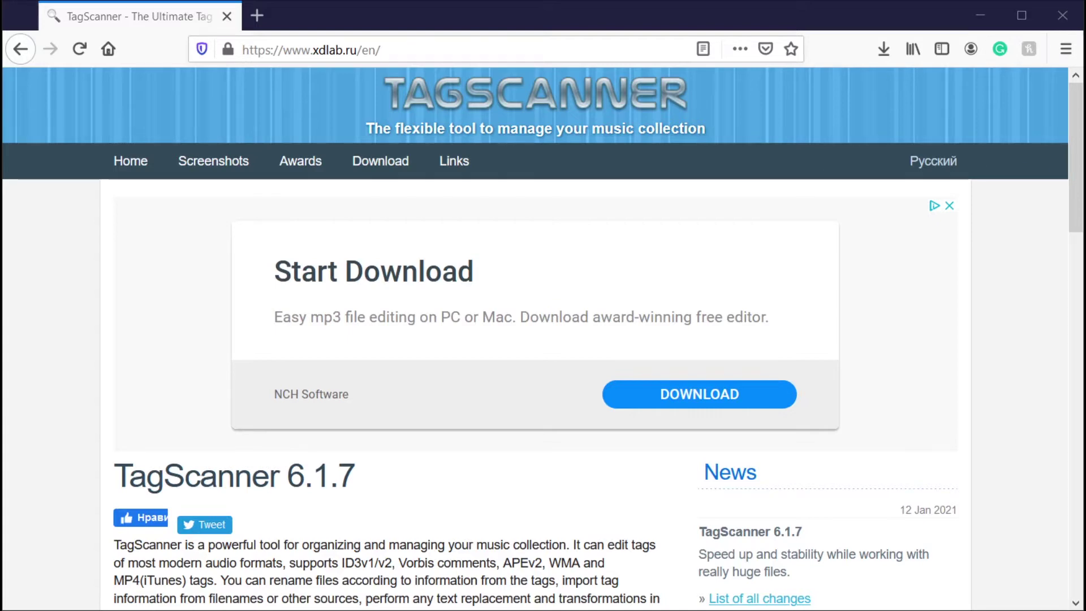
# - Browse the xdlab.ru TagScanner home page and open its Download page listing the 6.1.7 installer and portable versions
pyautogui.scroll(-6, 389, 362)
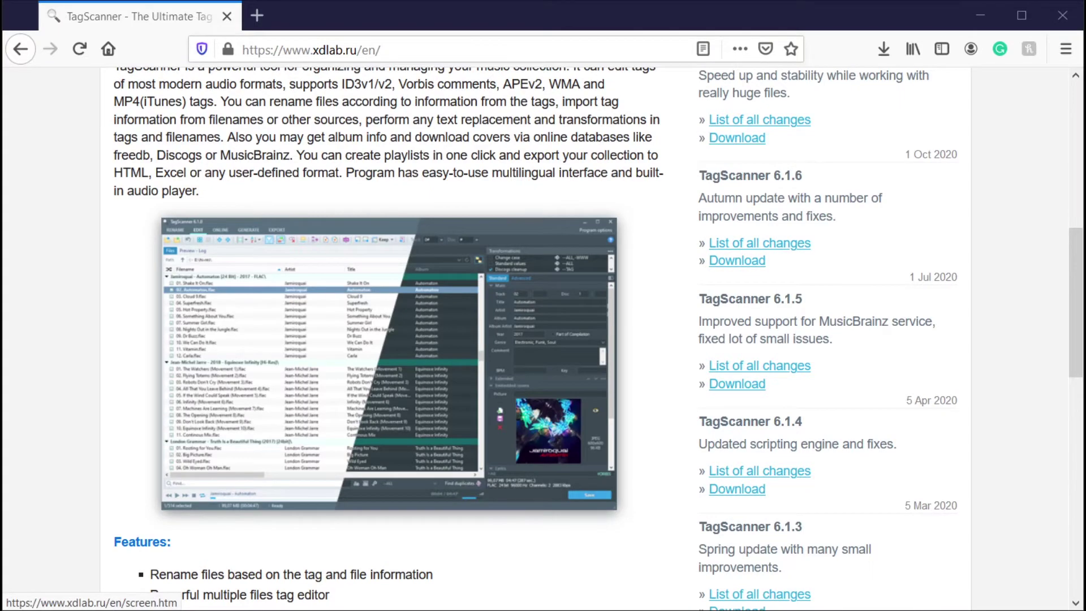
pyautogui.scroll(-5, 390, 362)
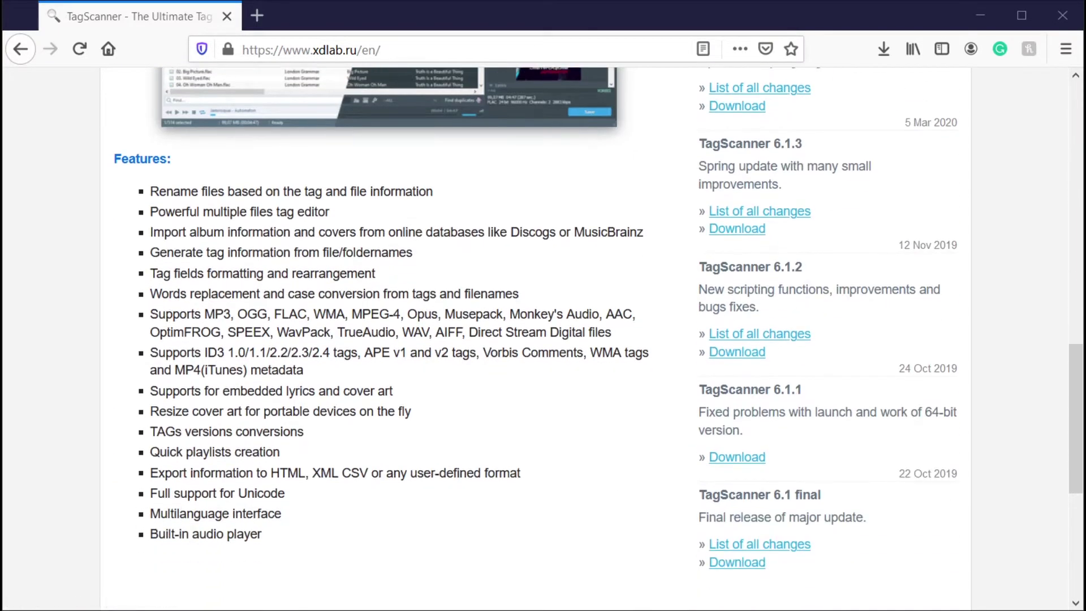
pyautogui.scroll(11, 389, 362)
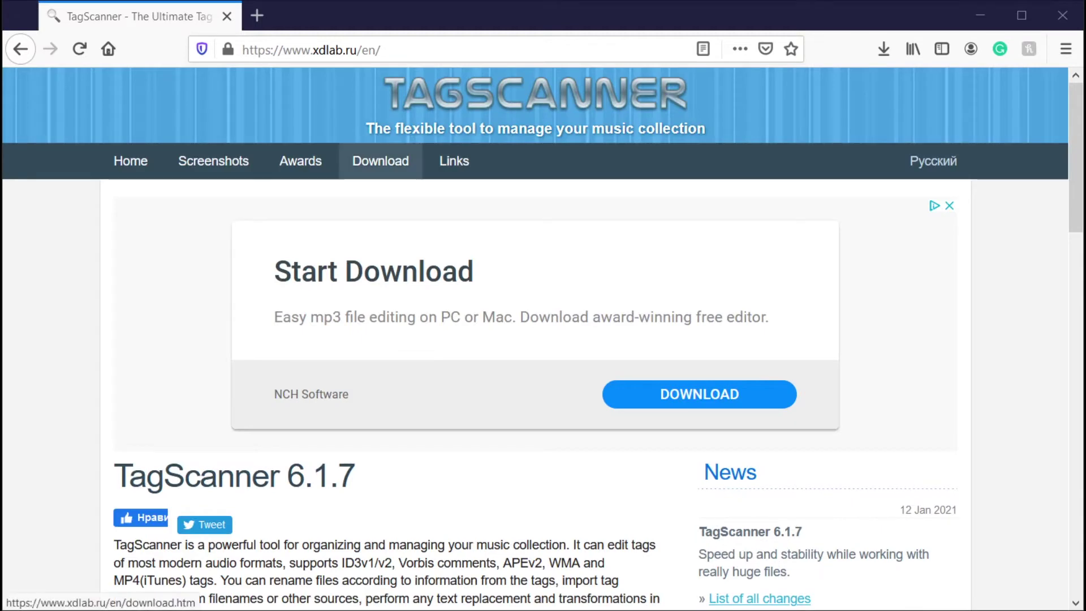
pyautogui.click(379, 167)
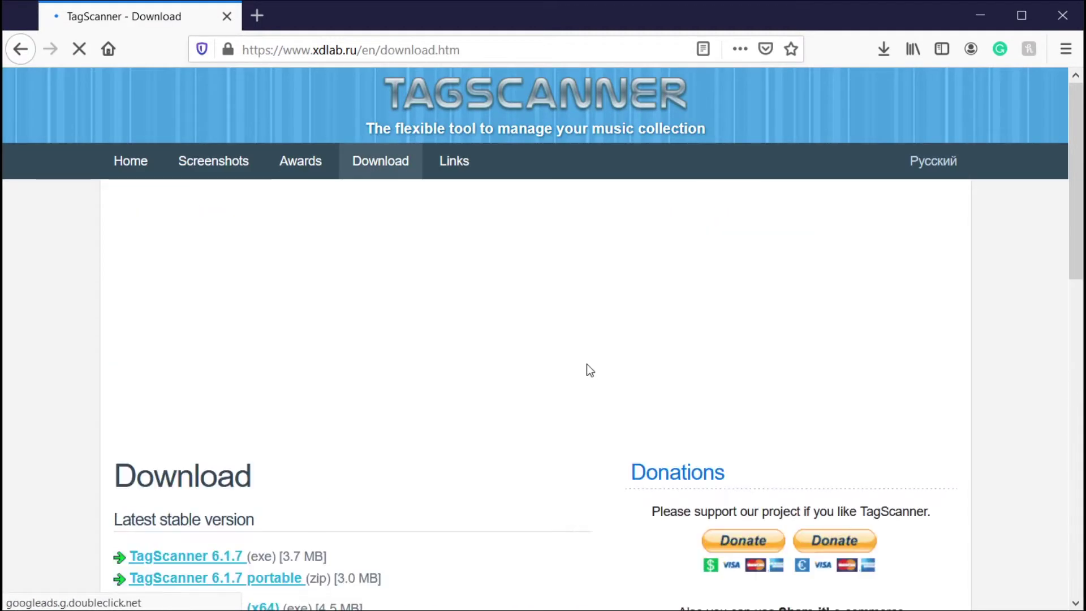
pyautogui.scroll(-3, 586, 363)
pyautogui.scroll(-2, 586, 362)
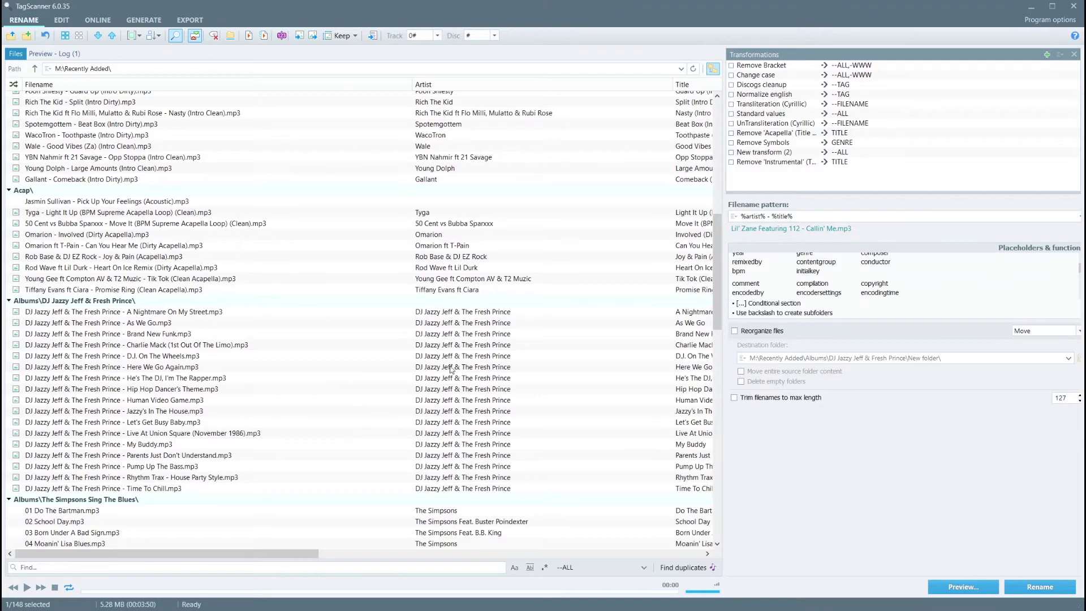
# - Clear and reload TagScanner's file list so it shows the 148 files from M:\Recently Added
pyautogui.press('F5')
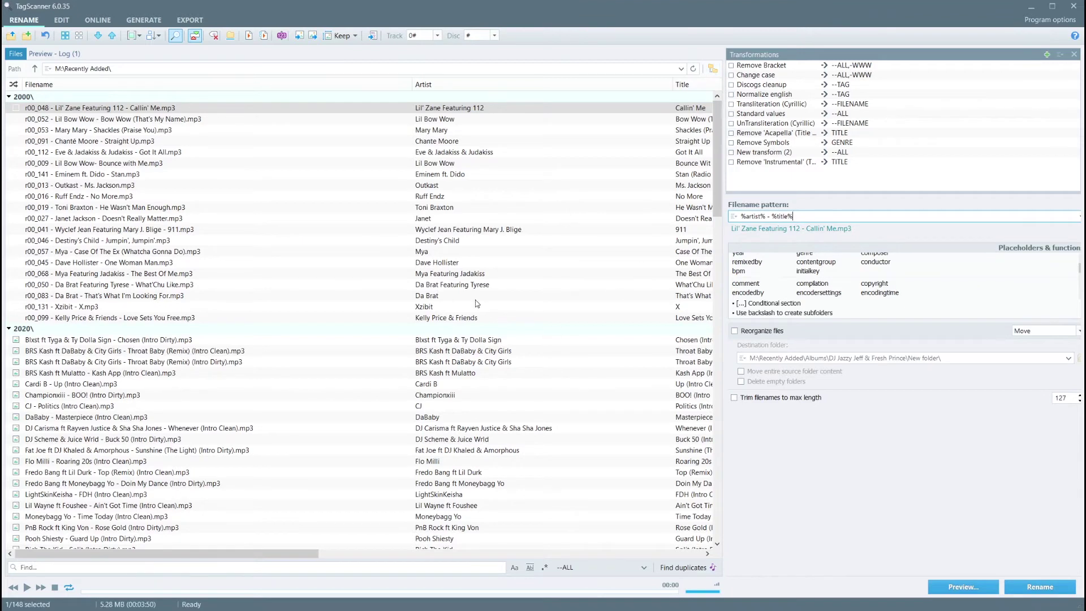
pyautogui.click(693, 68)
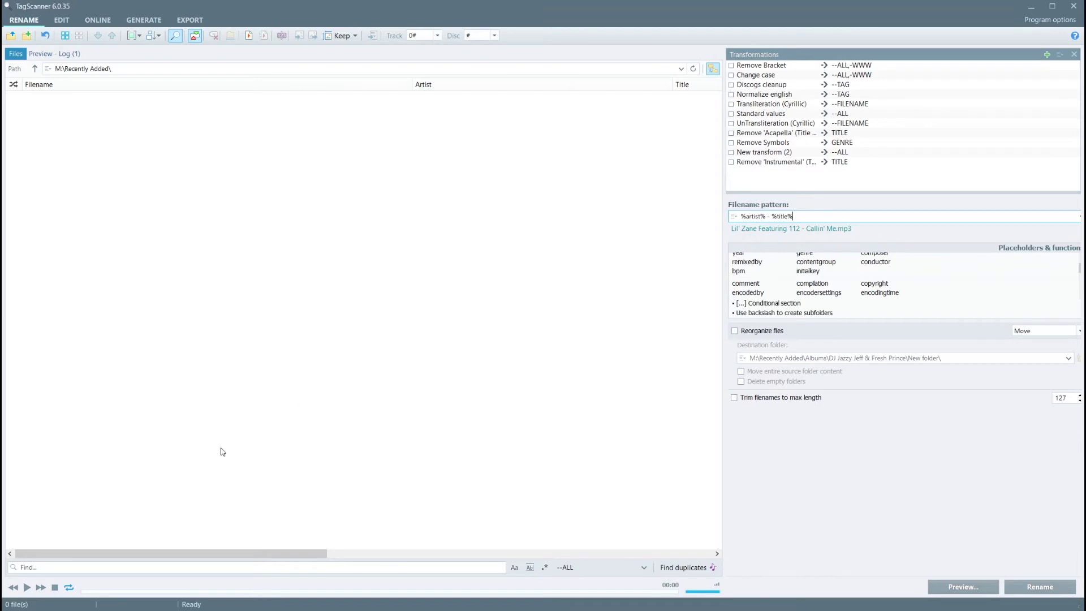
pyautogui.click(694, 69)
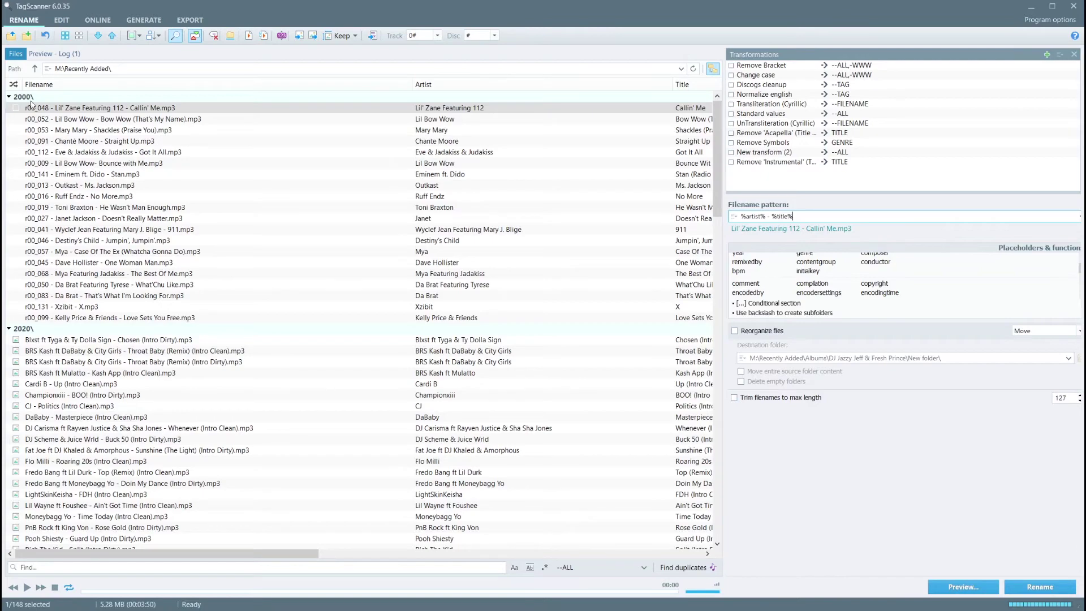
pyautogui.scroll(-20, 108, 376)
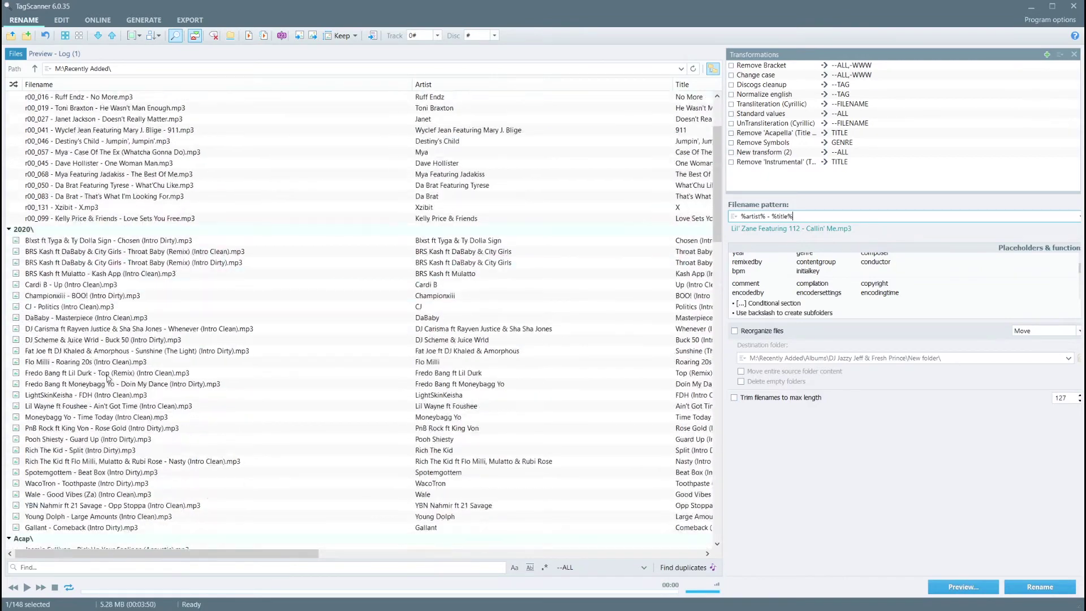
pyautogui.scroll(-2, 108, 378)
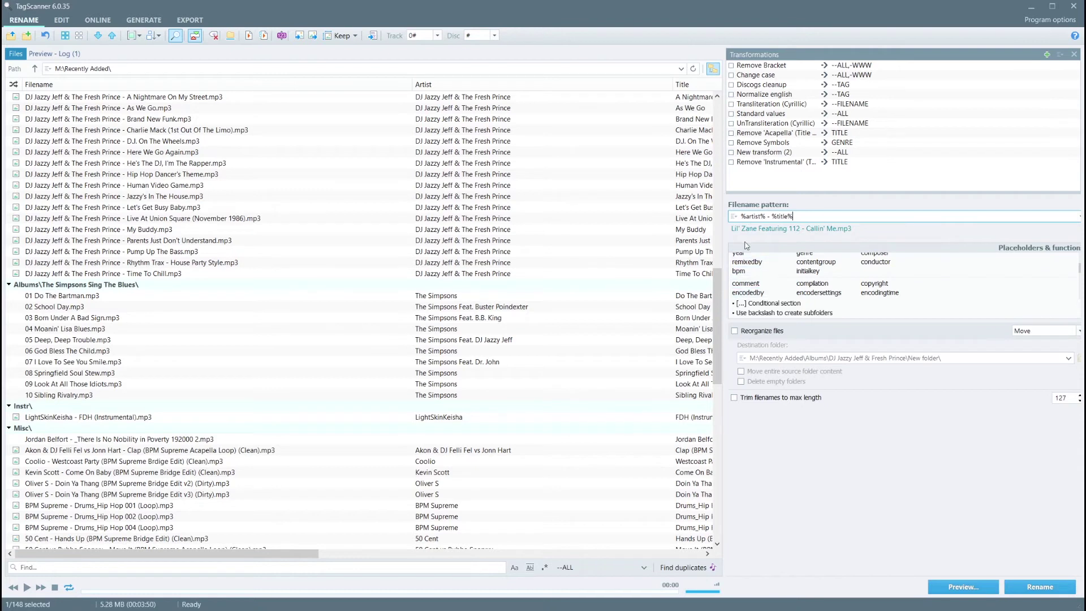
pyautogui.click(800, 220)
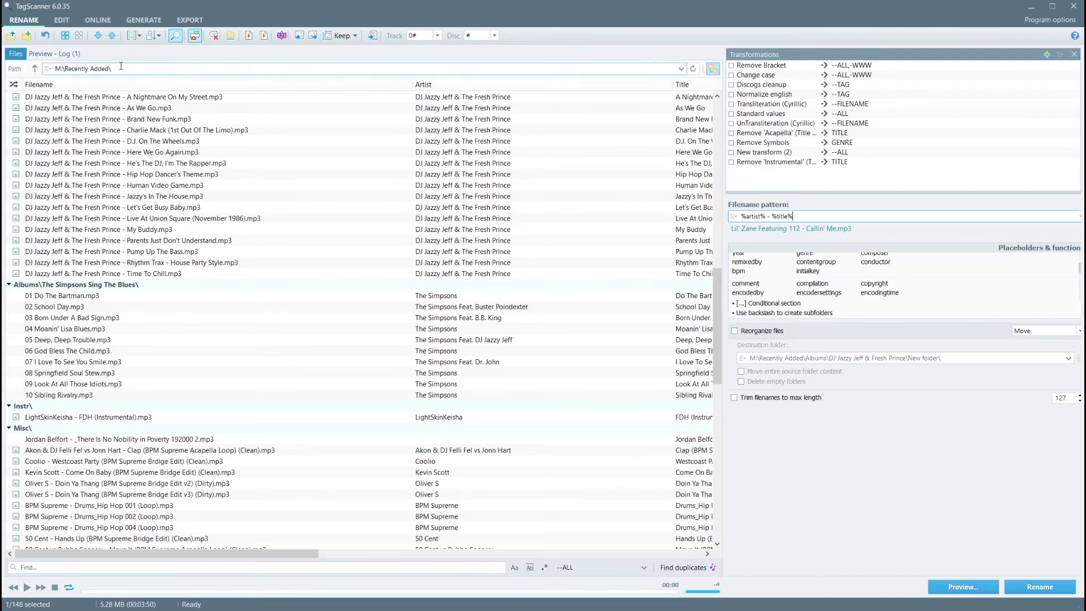
pyautogui.click(41, 55)
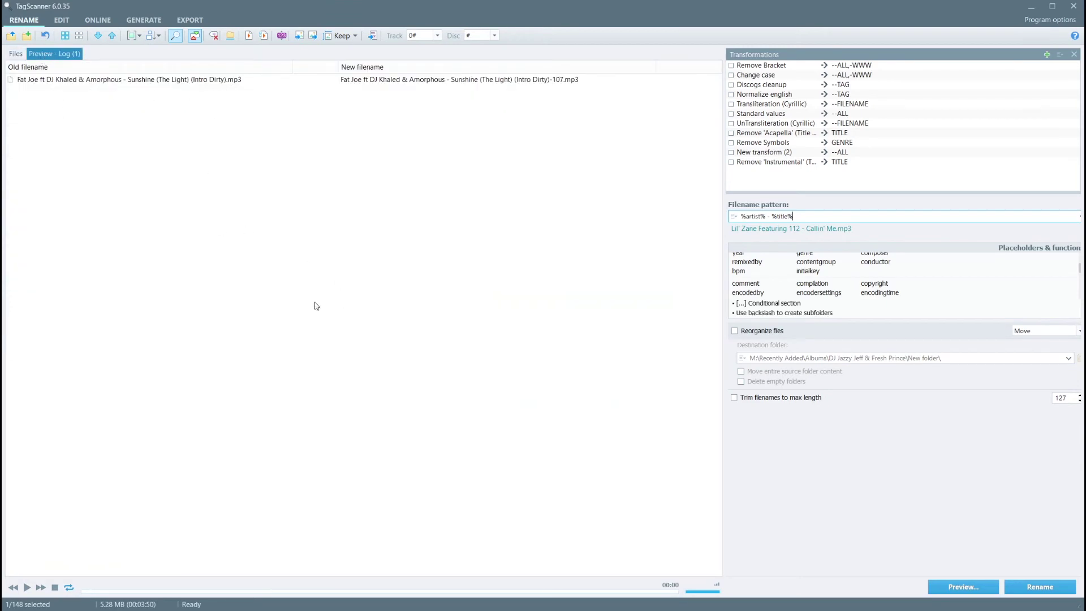
pyautogui.click(19, 54)
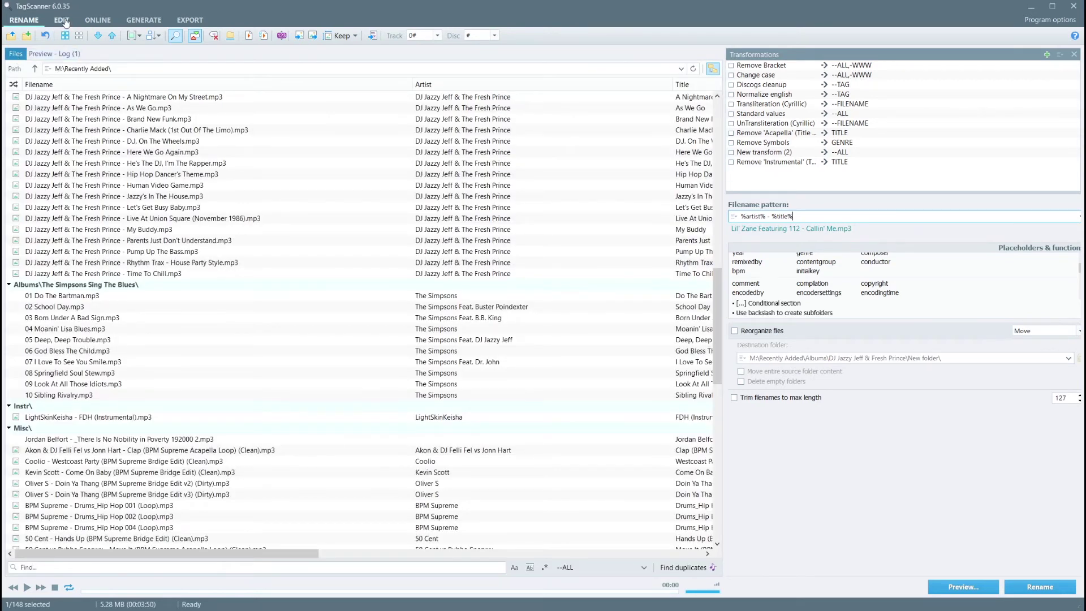
# - Look over the Edit tag fields, then look up 01 Do The Bartman.mp3 online via MusicBrainz
pyautogui.click(61, 20)
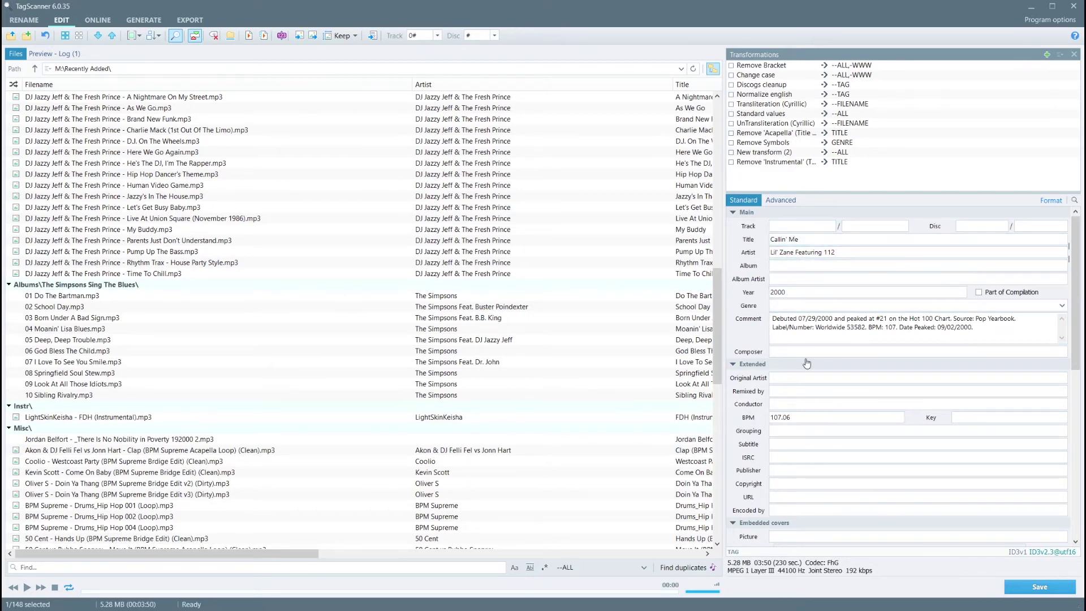
pyautogui.scroll(-5, 807, 365)
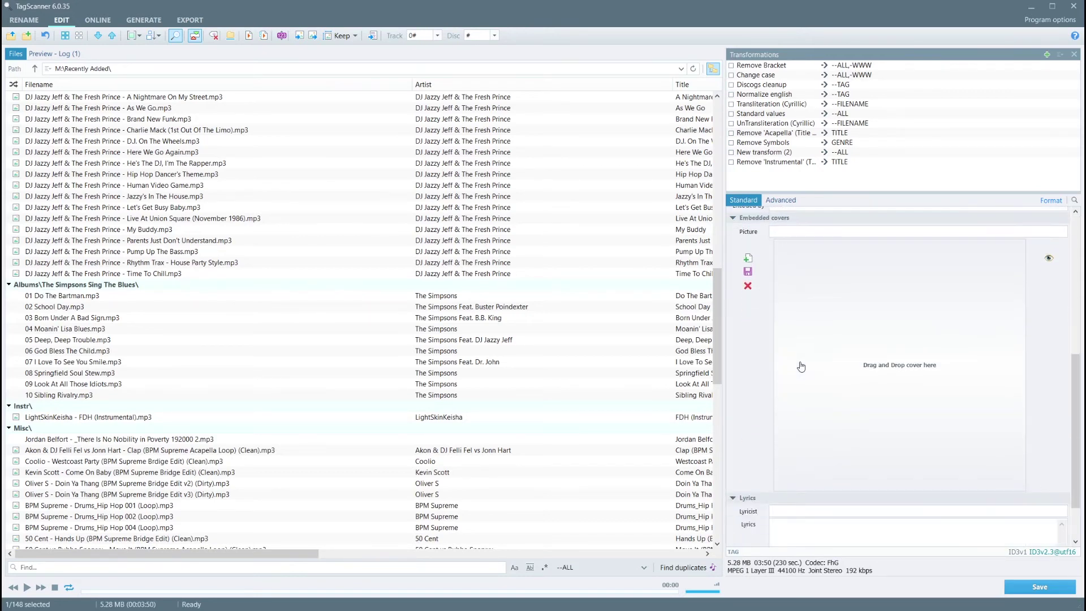
pyautogui.scroll(-2, 799, 334)
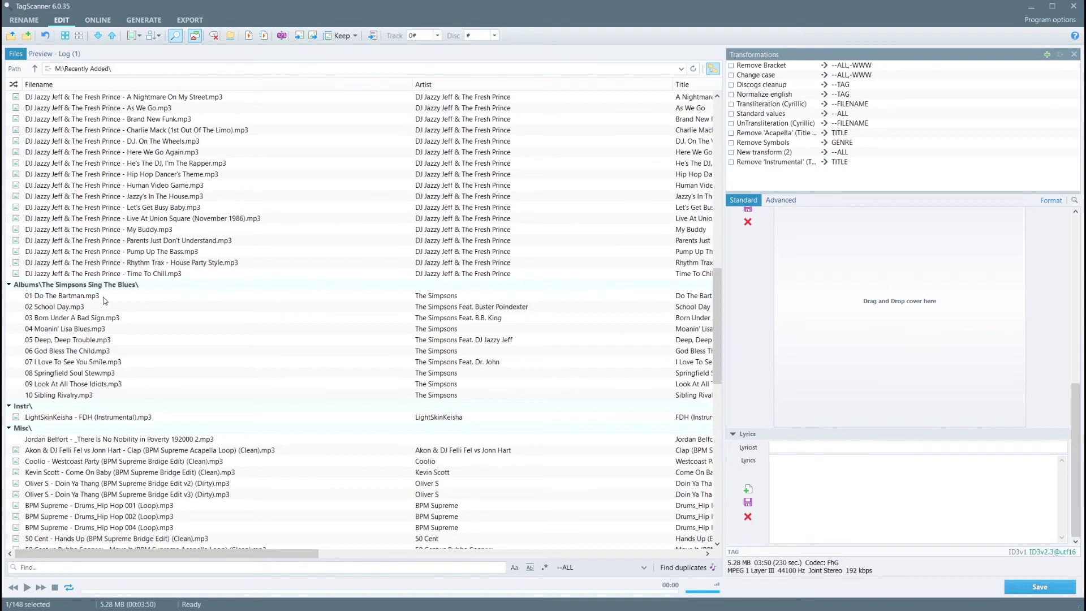
pyautogui.click(49, 300)
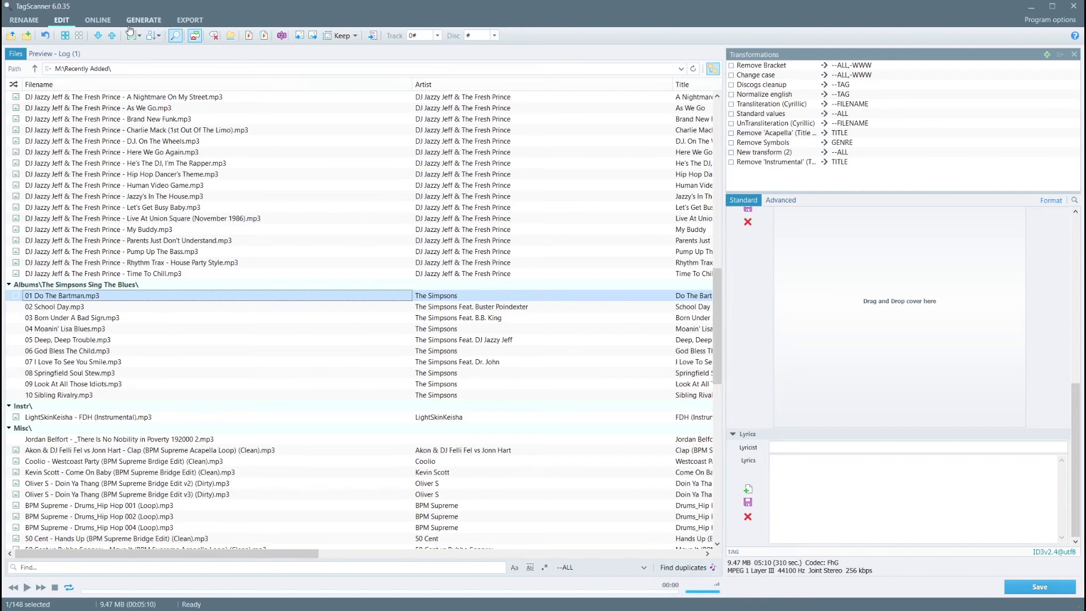
pyautogui.click(99, 21)
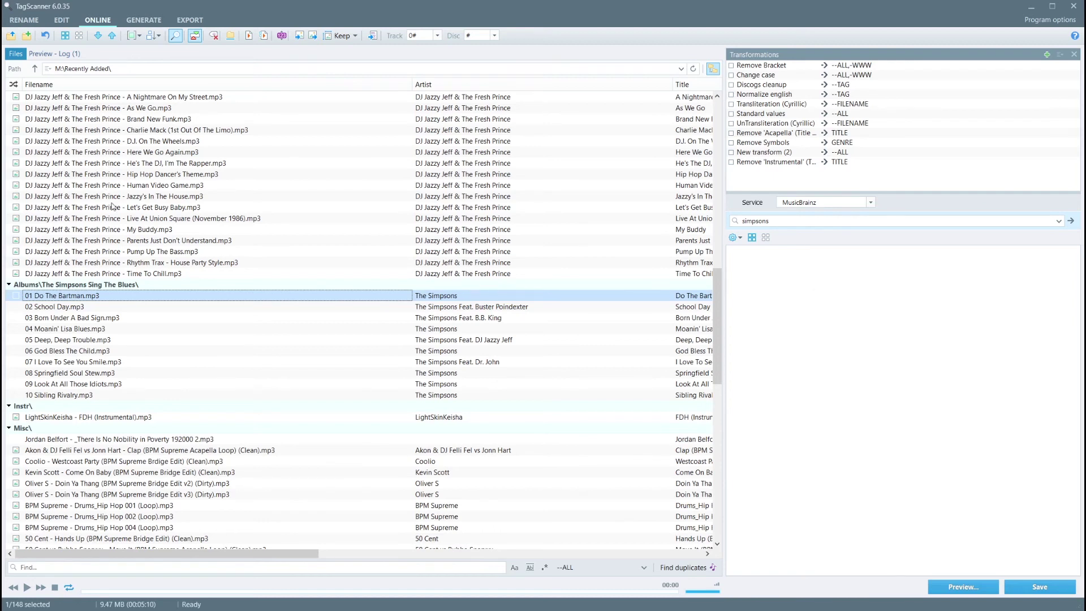
# - Move to 02 School Day and show the Generate panel previewing its title from %artist% - %title%
pyautogui.press('Down')
pyautogui.hotkey('ctrl', 'Tab')
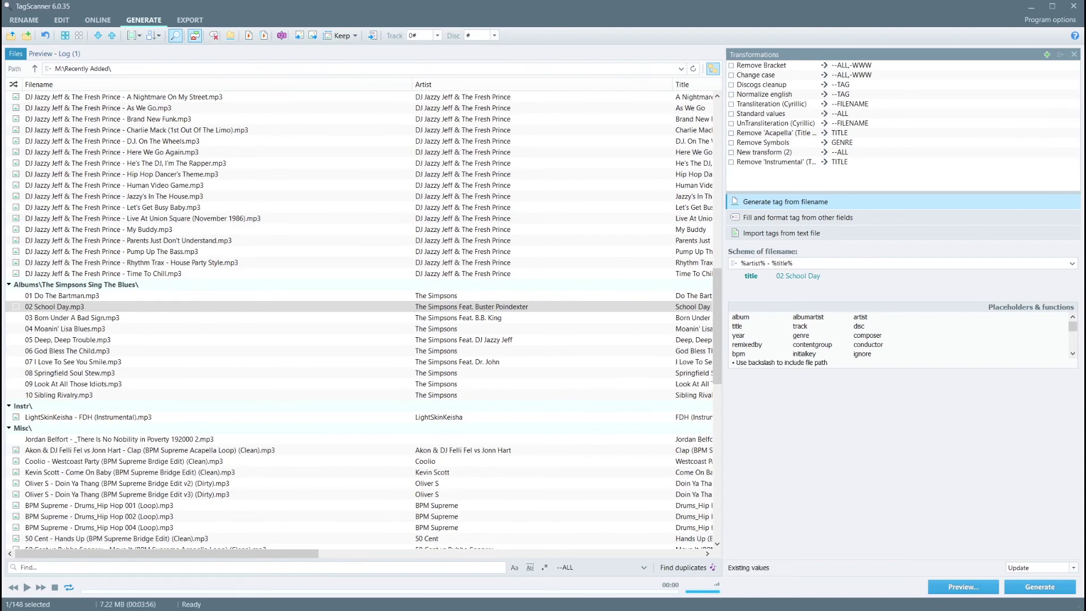
# - Show the Export panel with its CSV, HTML, M3U, TXT and XML templates and TrackList.csv output
pyautogui.hotkey('ctrl', 'Tab')
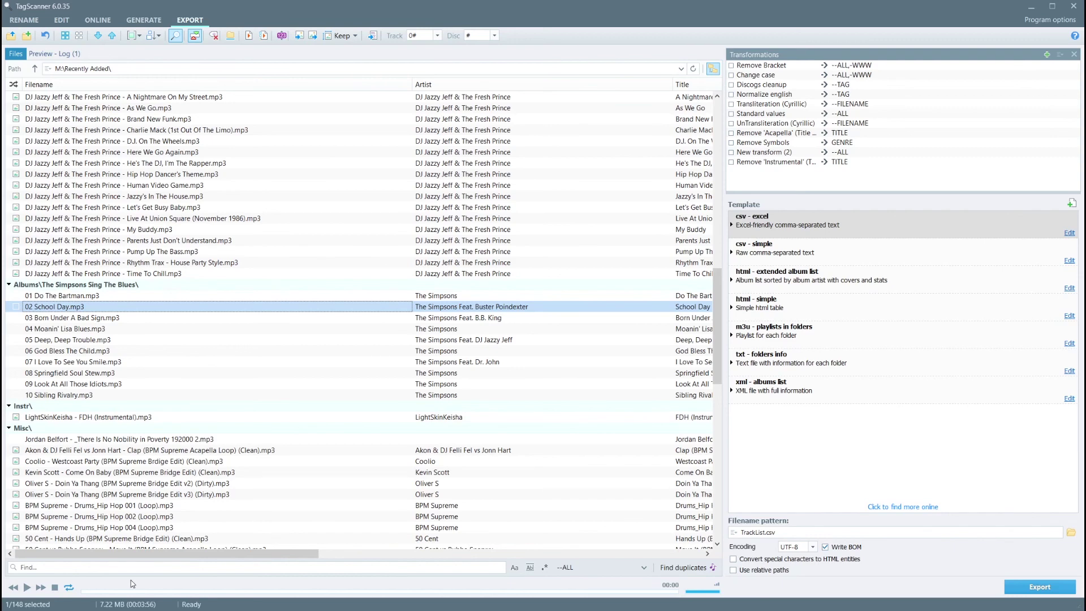
# - Scroll the file list and open program options on the About page showing version 6.0.35
pyautogui.scroll(-5, 362, 316)
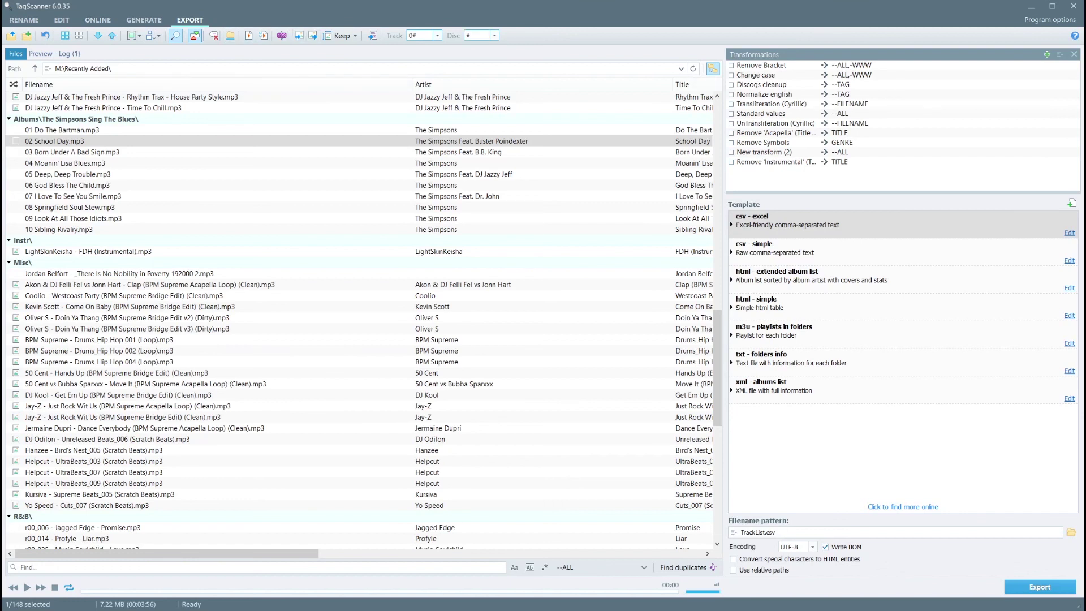
pyautogui.click(1048, 21)
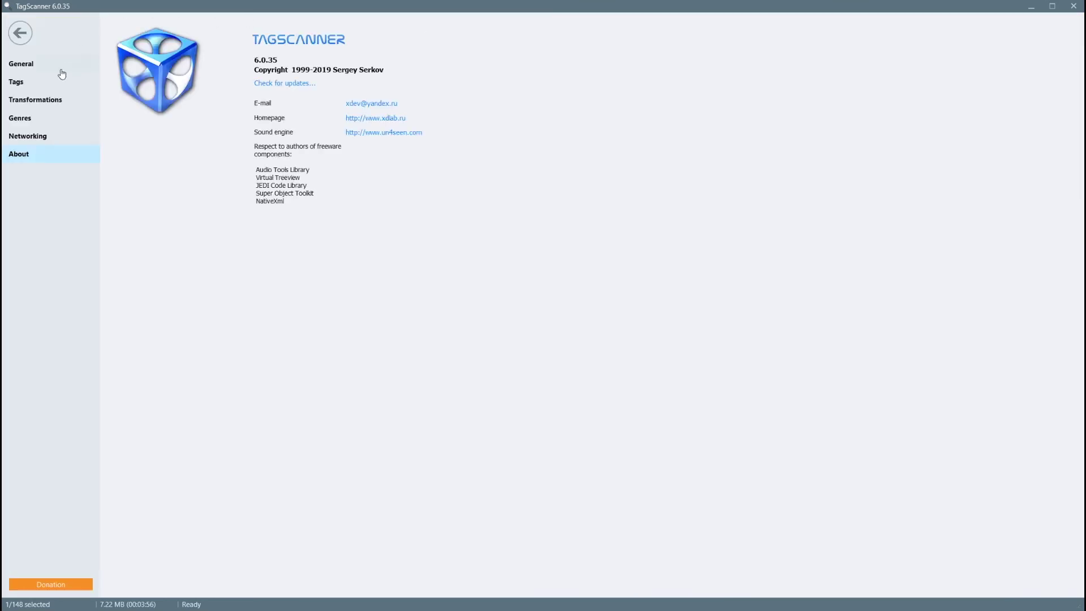
# - Review the Tags and Transformations option pages, close options, and edit the Generate panel's filename scheme
pyautogui.click(28, 82)
pyautogui.click(30, 100)
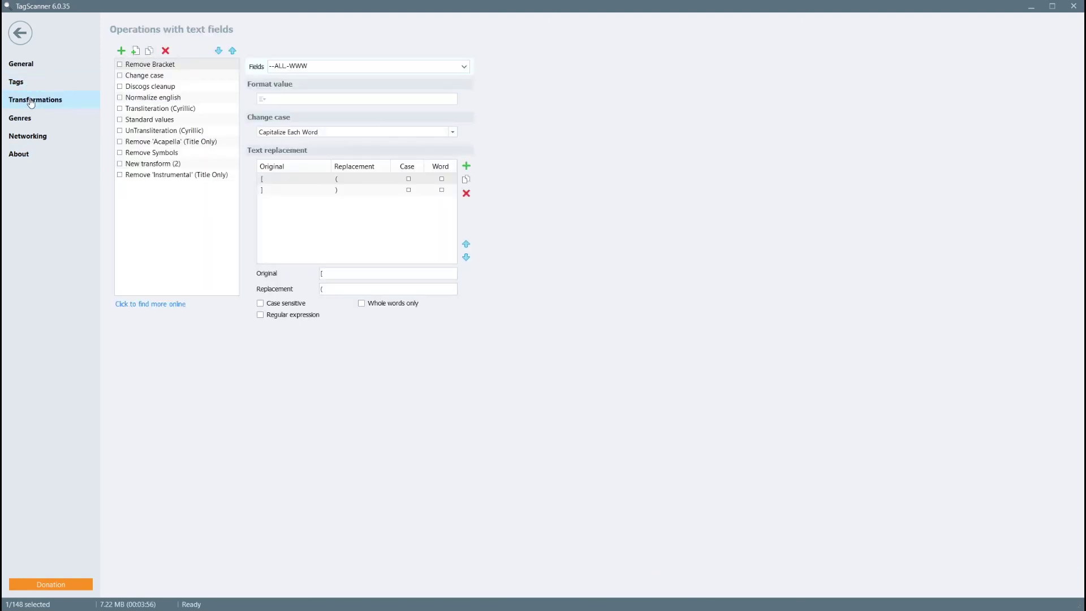
pyautogui.click(20, 35)
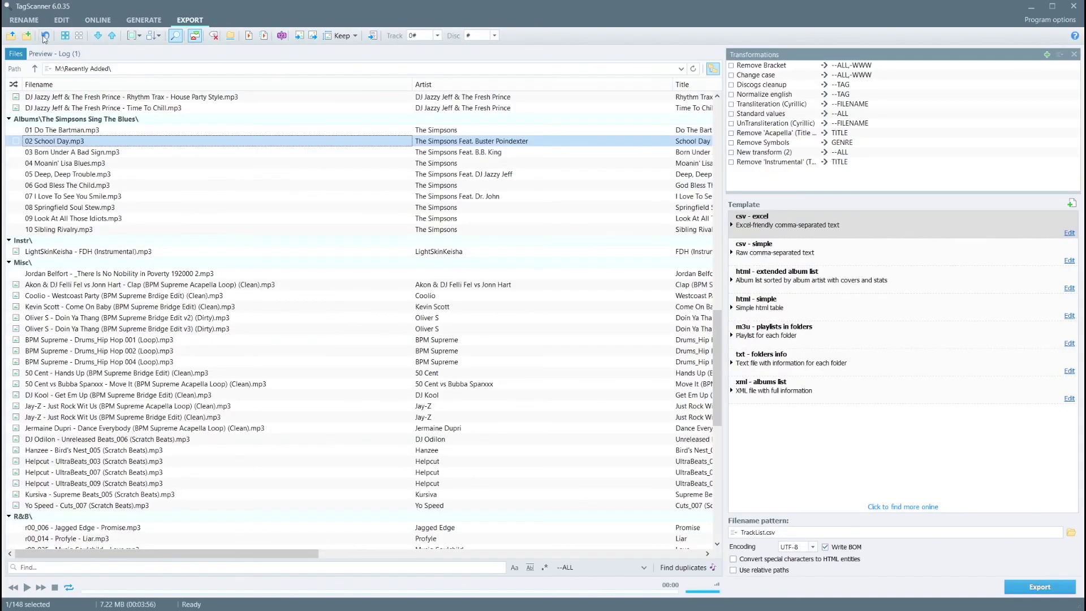
pyautogui.click(129, 22)
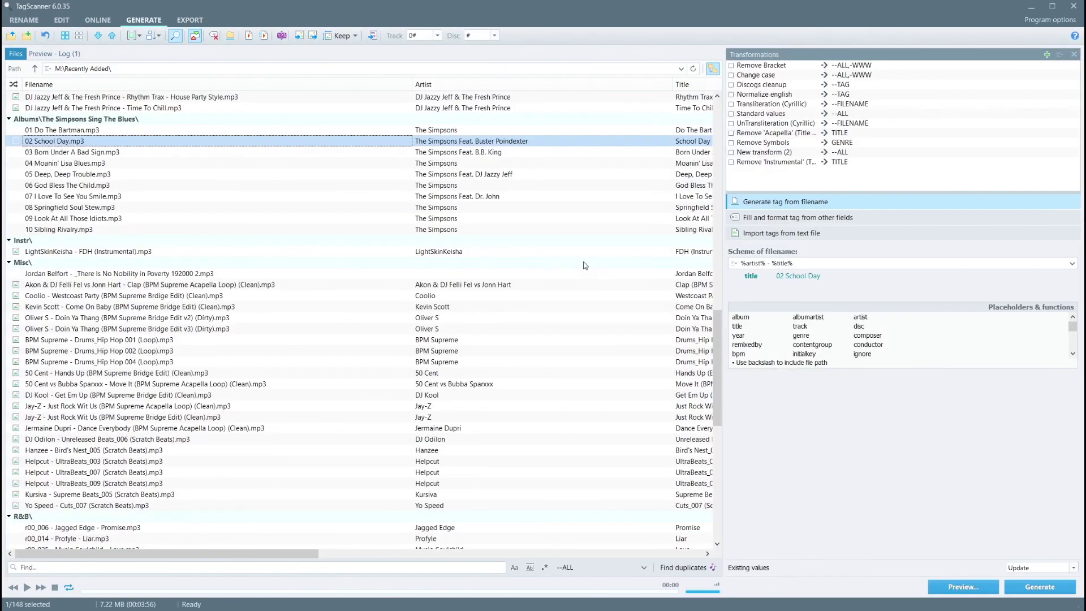
pyautogui.click(810, 264)
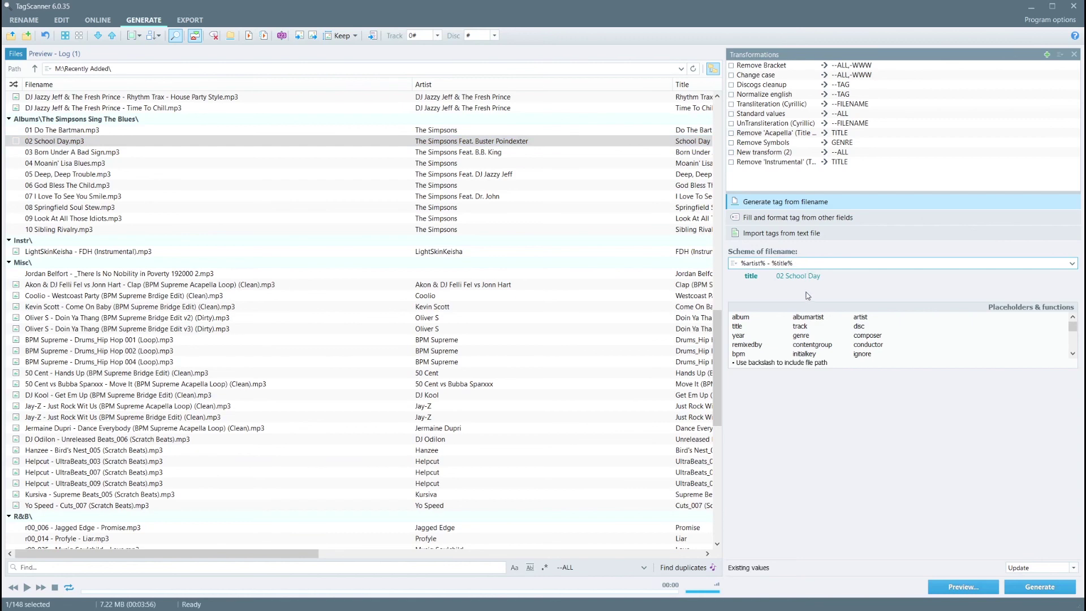